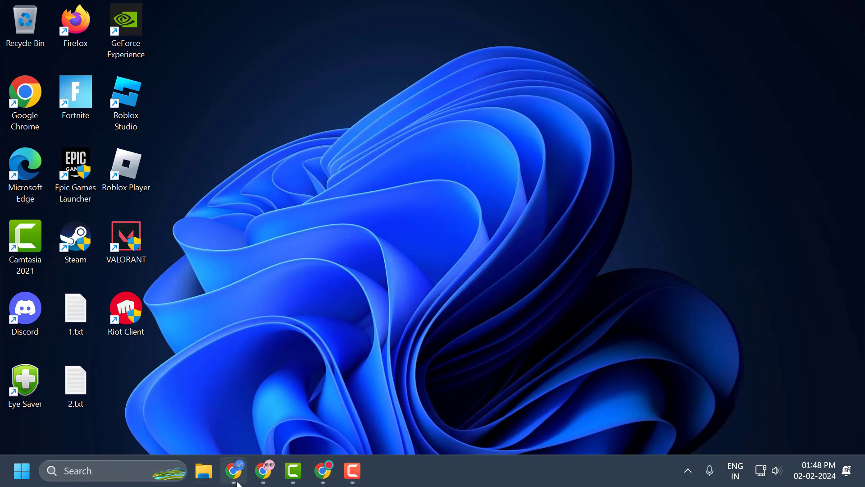
Reach the Taskbar settings page from the taskbar's context menu
{"action": "right_click", "coordinate": [205, 473]}
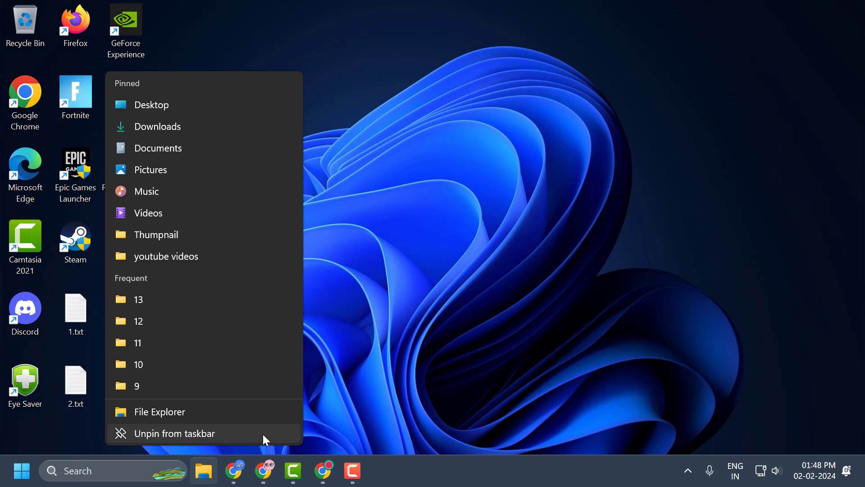
{"action": "left_click", "coordinate": [384, 397]}
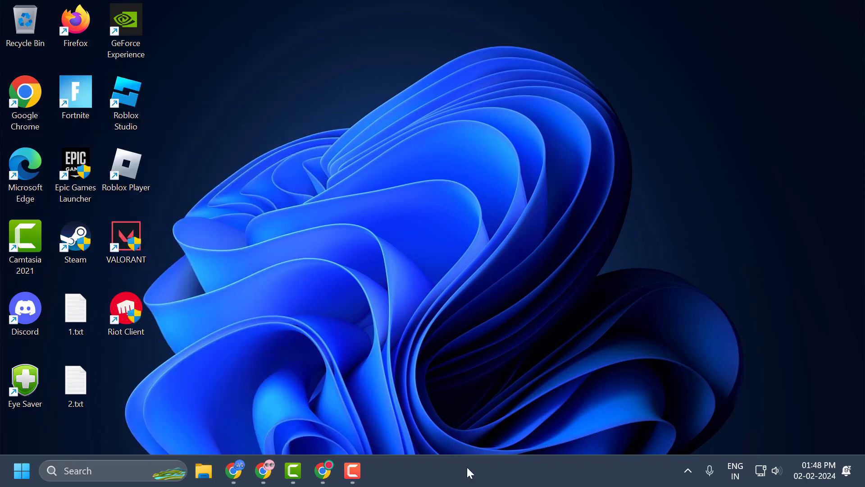
{"action": "right_click", "coordinate": [468, 472]}
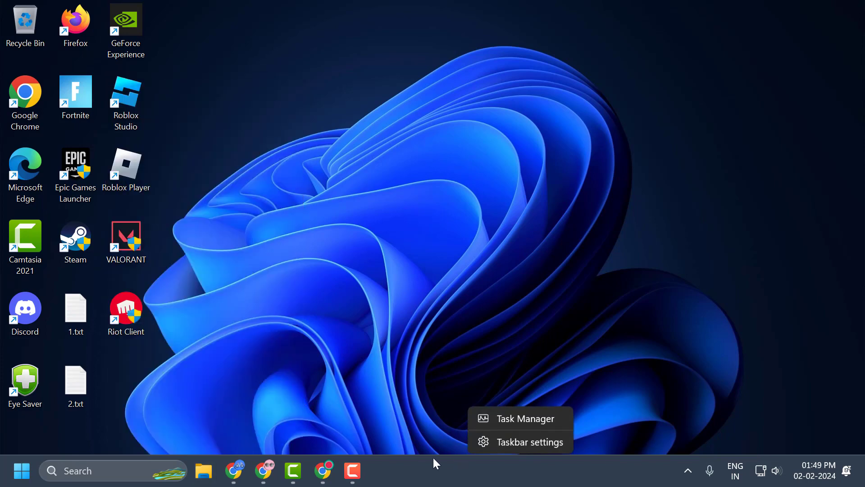
{"action": "left_click", "coordinate": [516, 444]}
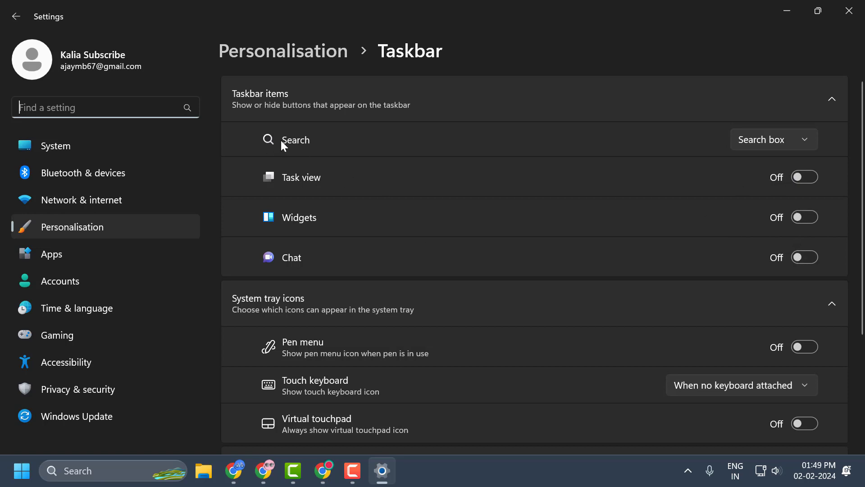
Set Search to show on the taskbar as icon only
{"action": "left_click", "coordinate": [800, 141]}
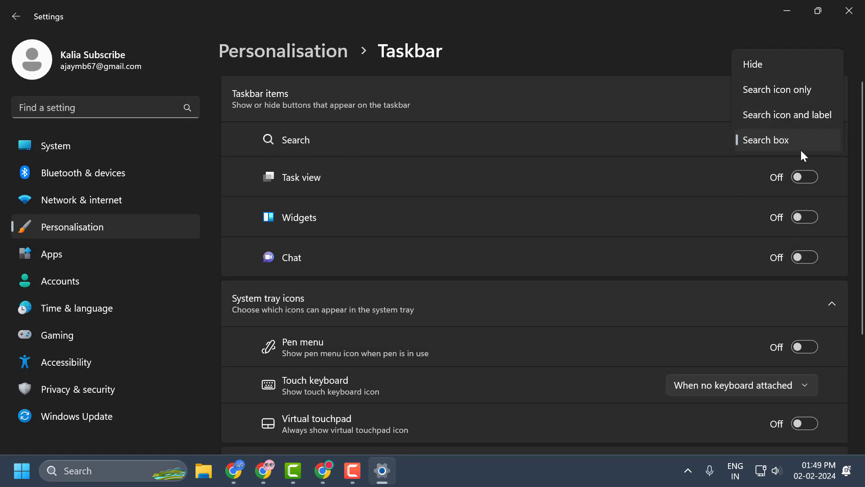
{"action": "left_click", "coordinate": [795, 93]}
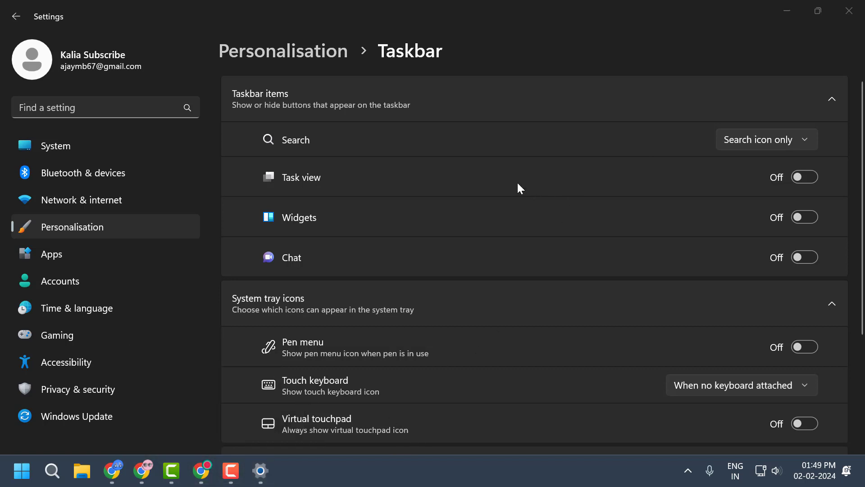
{"action": "scroll", "coordinate": [537, 224], "scroll_direction": "down", "scroll_amount": 3}
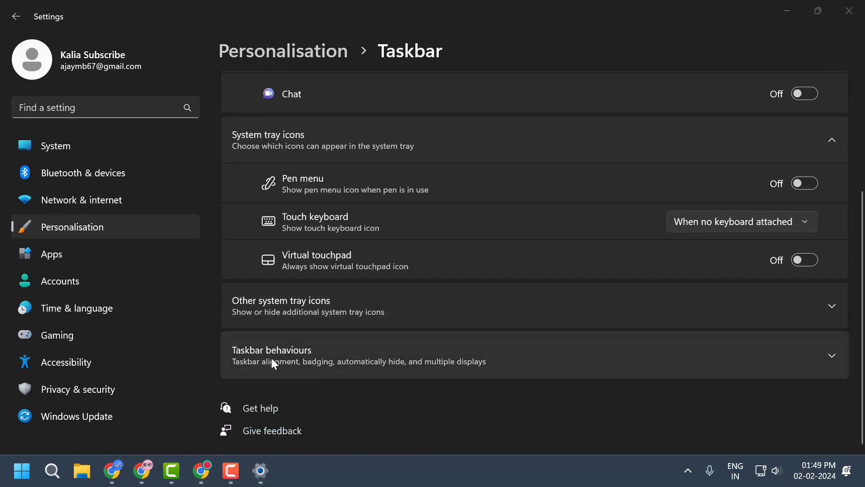
Under Taskbar behaviours, set taskbar alignment to Centre
{"action": "left_click", "coordinate": [448, 360]}
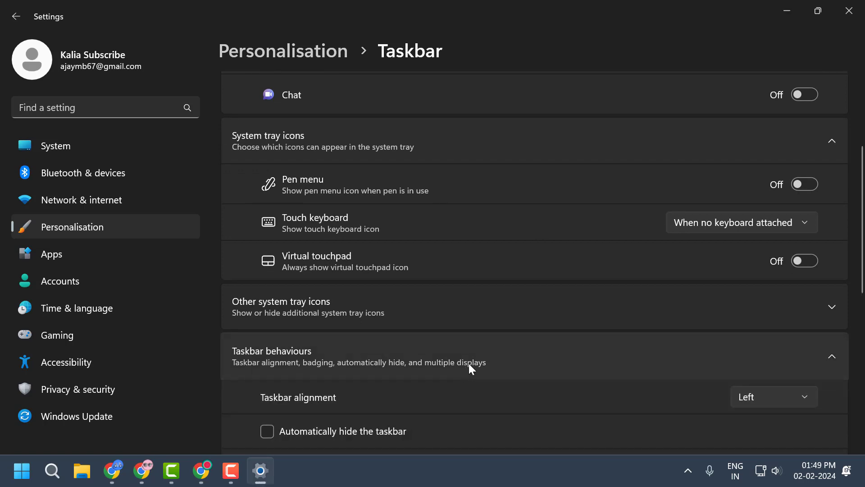
{"action": "scroll", "coordinate": [731, 339], "scroll_direction": "down", "scroll_amount": 1}
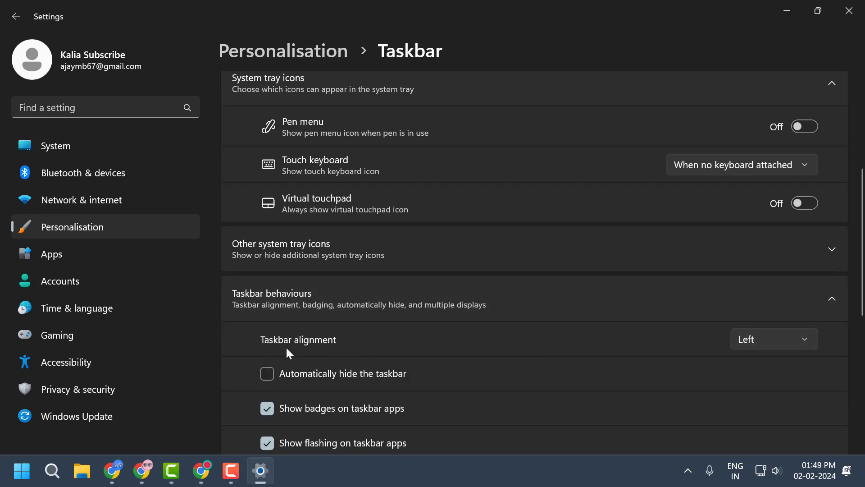
{"action": "left_click", "coordinate": [755, 343]}
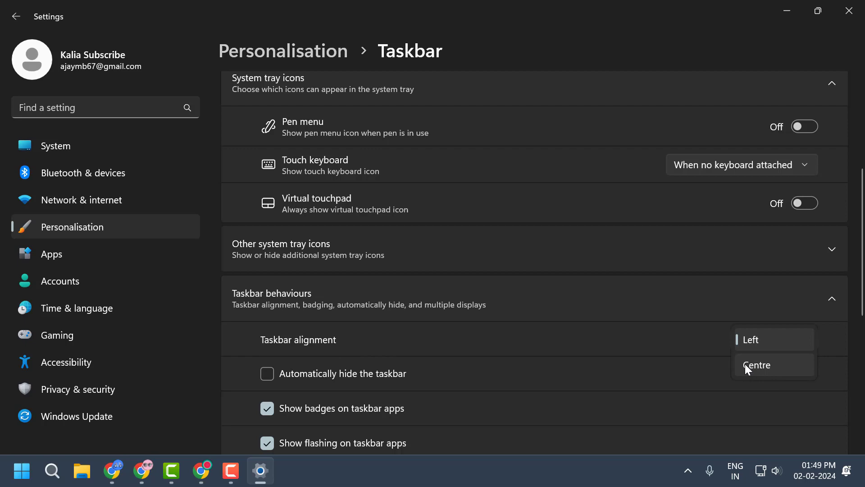
{"action": "left_click", "coordinate": [746, 366]}
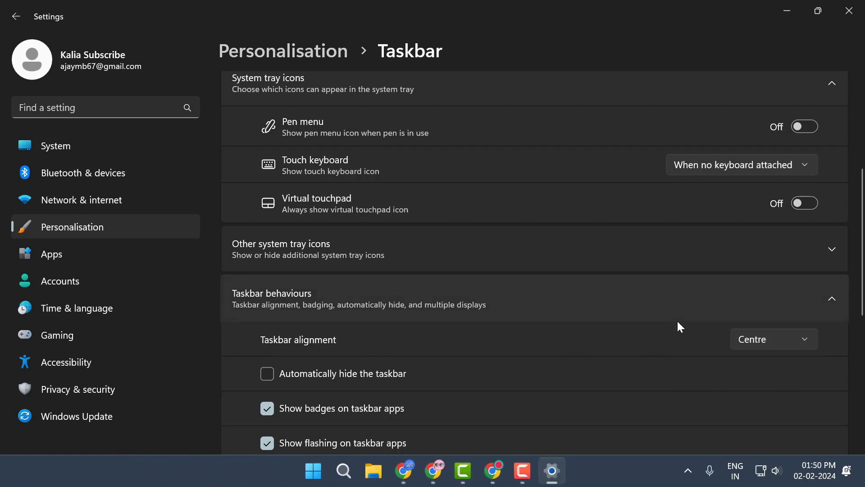
Close Settings and reach the latest RoundedTB release on GitHub in Chrome
{"action": "left_click", "coordinate": [849, 11]}
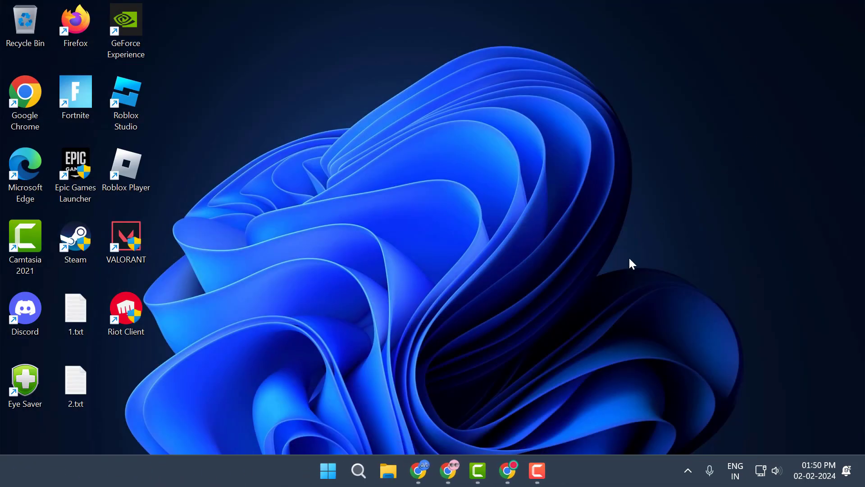
{"action": "left_click", "coordinate": [508, 470]}
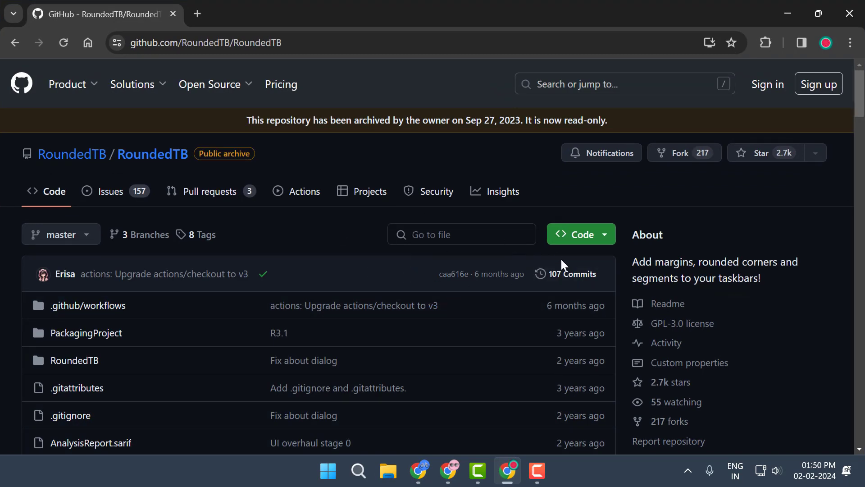
{"action": "scroll", "coordinate": [533, 247], "scroll_direction": "down", "scroll_amount": 5}
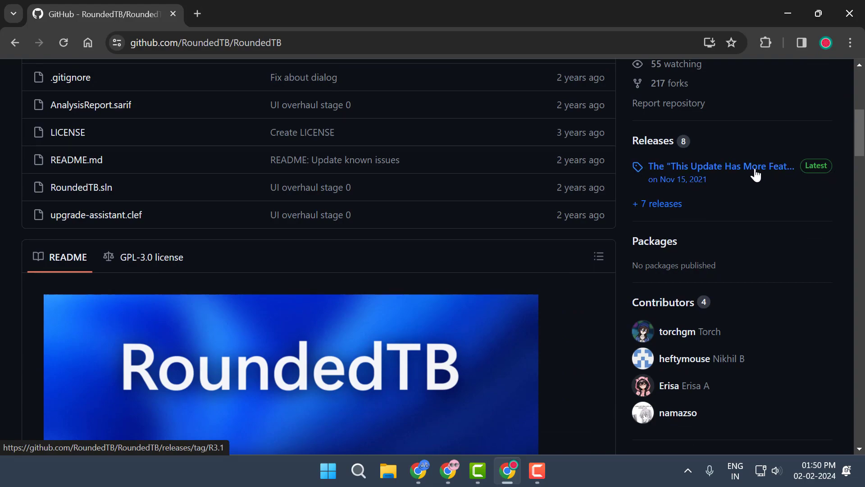
{"action": "left_click", "coordinate": [699, 169]}
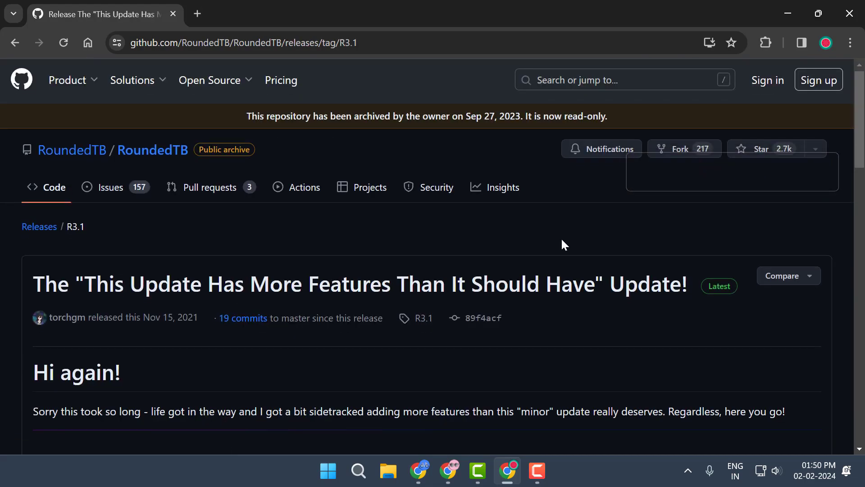
{"action": "scroll", "coordinate": [561, 245], "scroll_direction": "down", "scroll_amount": 6}
{"action": "scroll", "coordinate": [474, 203], "scroll_direction": "down", "scroll_amount": 3}
{"action": "scroll", "coordinate": [473, 203], "scroll_direction": "down", "scroll_amount": 10}
{"action": "scroll", "coordinate": [461, 208], "scroll_direction": "down", "scroll_amount": 5}
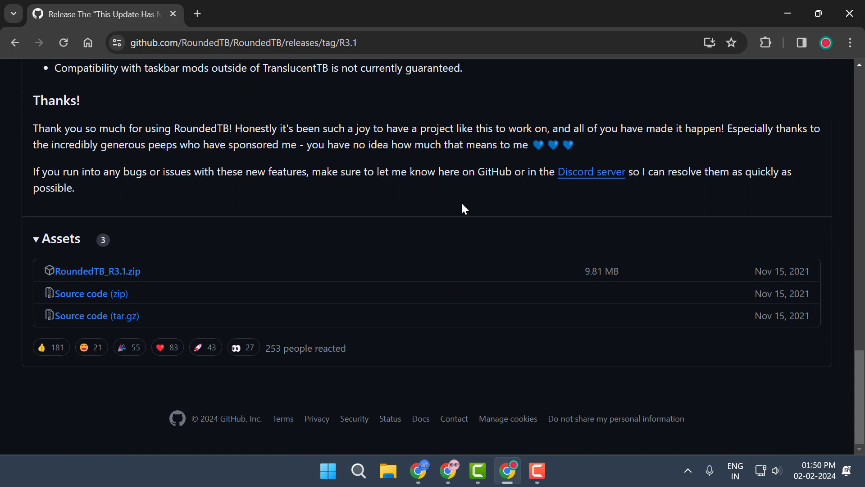
Download RoundedTB_R3.1.zip and show it in the Downloads folder
{"action": "left_click", "coordinate": [116, 275]}
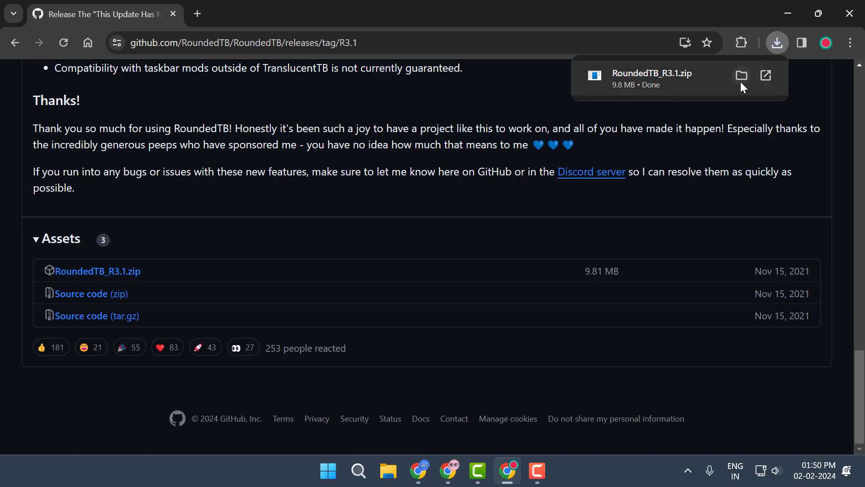
{"action": "left_click", "coordinate": [741, 76]}
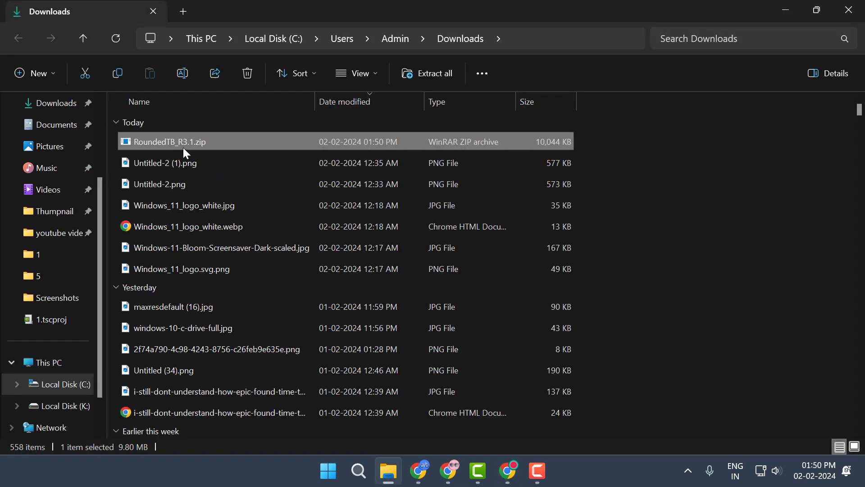
Extract RoundedTB_R3.1.zip into a RoundedTB_R3.1 folder in Downloads
{"action": "right_click", "coordinate": [184, 140]}
{"action": "left_click", "coordinate": [263, 227]}
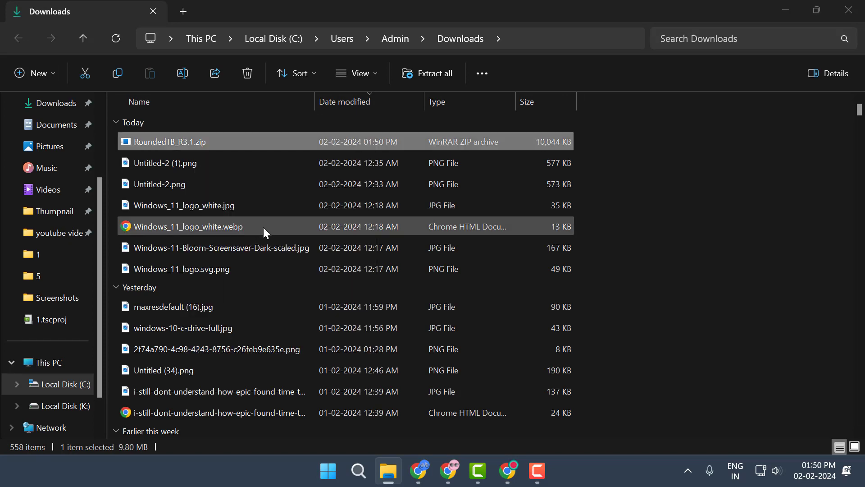
{"action": "left_click", "coordinate": [534, 373]}
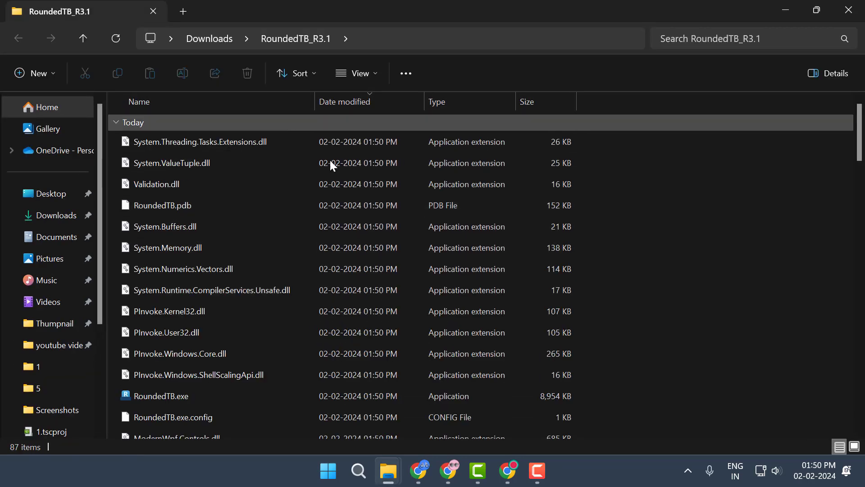
Cut the RoundedTB_R3.1 folder from Downloads
{"action": "left_click", "coordinate": [217, 40]}
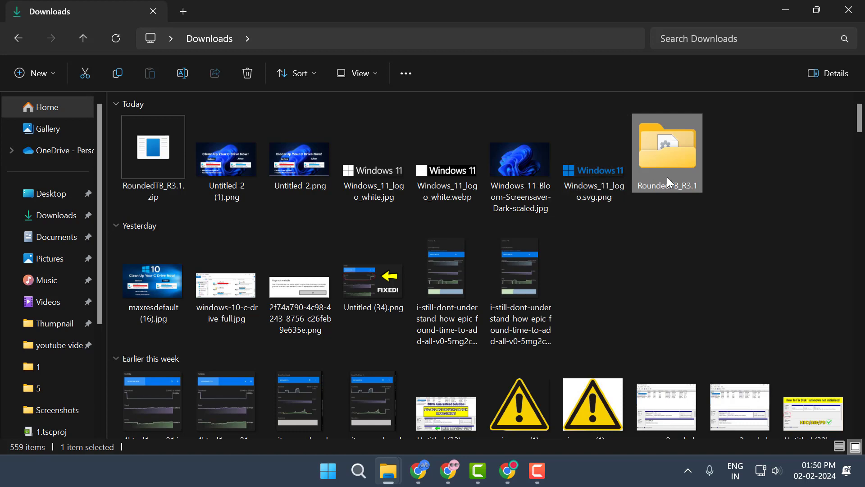
{"action": "right_click", "coordinate": [669, 175]}
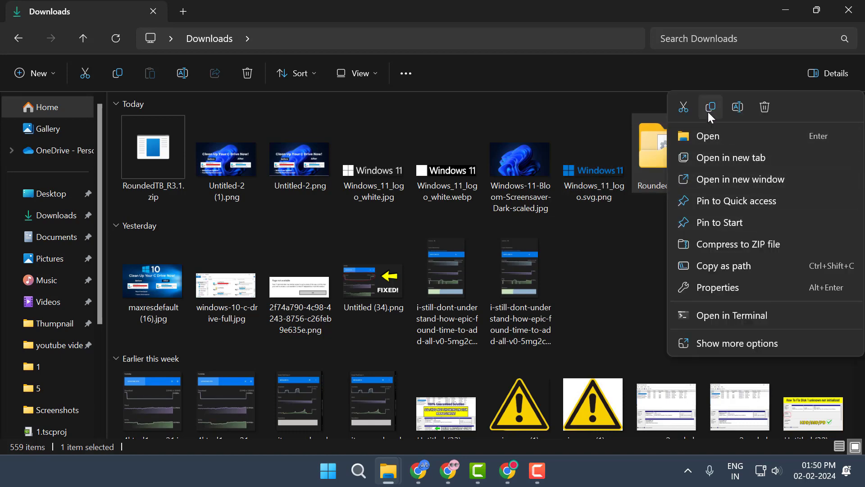
{"action": "left_click", "coordinate": [684, 108]}
{"action": "scroll", "coordinate": [63, 345], "scroll_direction": "down", "scroll_amount": 3}
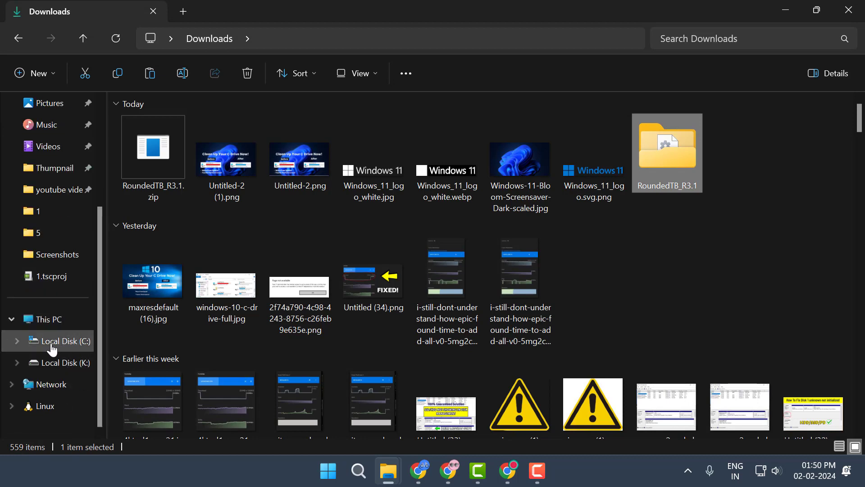
Paste the RoundedTB_R3.1 folder into Local Disk (C:)
{"action": "left_click", "coordinate": [61, 345]}
{"action": "right_click", "coordinate": [687, 315]}
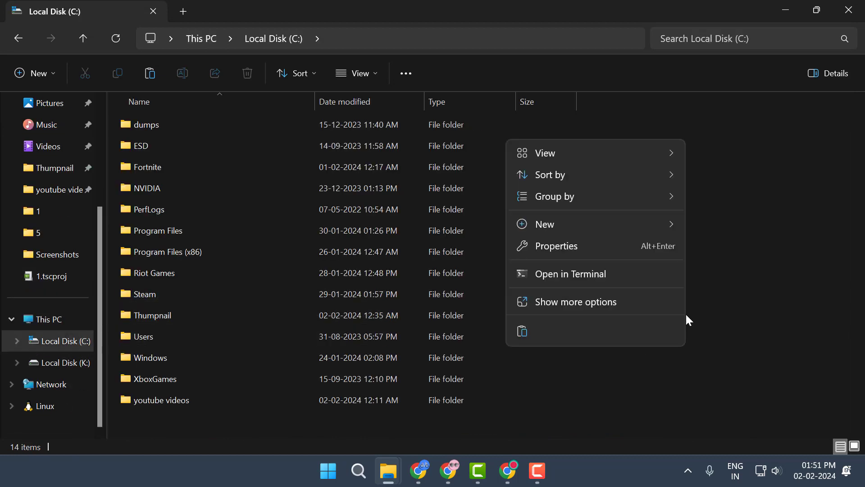
{"action": "left_click", "coordinate": [523, 337]}
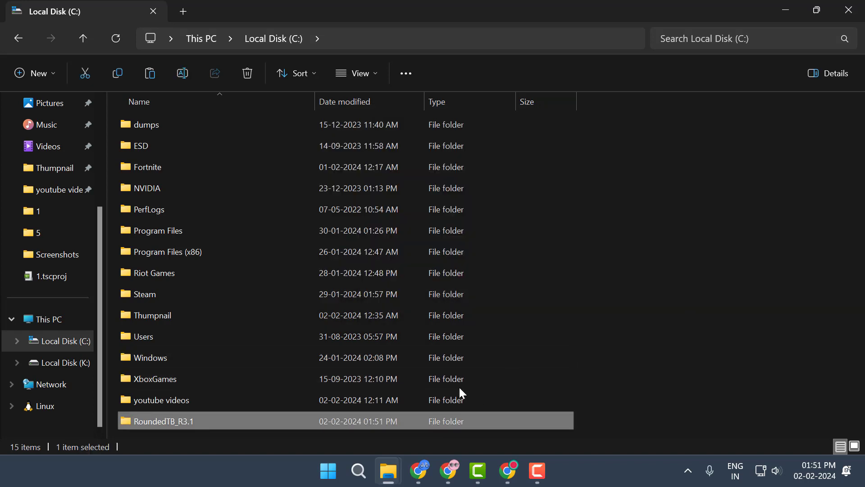
Launch RoundedTB.exe from C:\RoundedTB_R3.1, move its window right and minimise File Explorer
{"action": "double_click", "coordinate": [171, 424]}
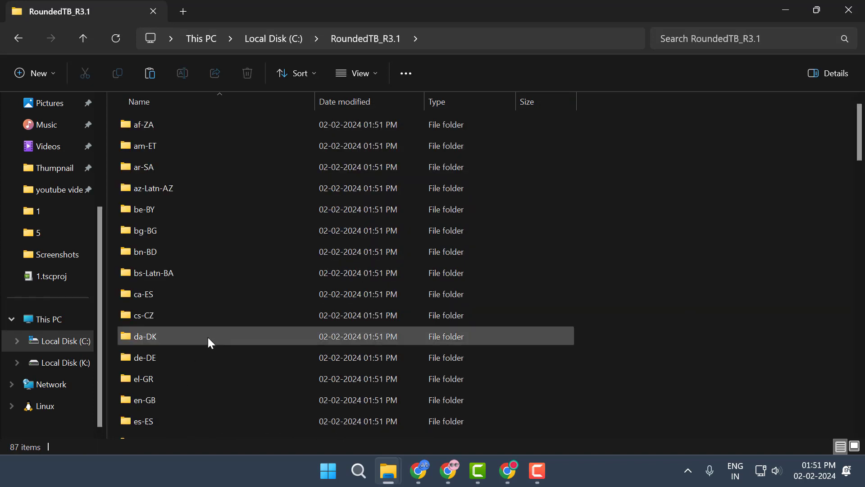
{"action": "scroll", "coordinate": [207, 338], "scroll_direction": "down", "scroll_amount": 5}
{"action": "scroll", "coordinate": [210, 347], "scroll_direction": "down", "scroll_amount": 4}
{"action": "scroll", "coordinate": [209, 346], "scroll_direction": "down", "scroll_amount": 5}
{"action": "scroll", "coordinate": [190, 366], "scroll_direction": "down", "scroll_amount": 5}
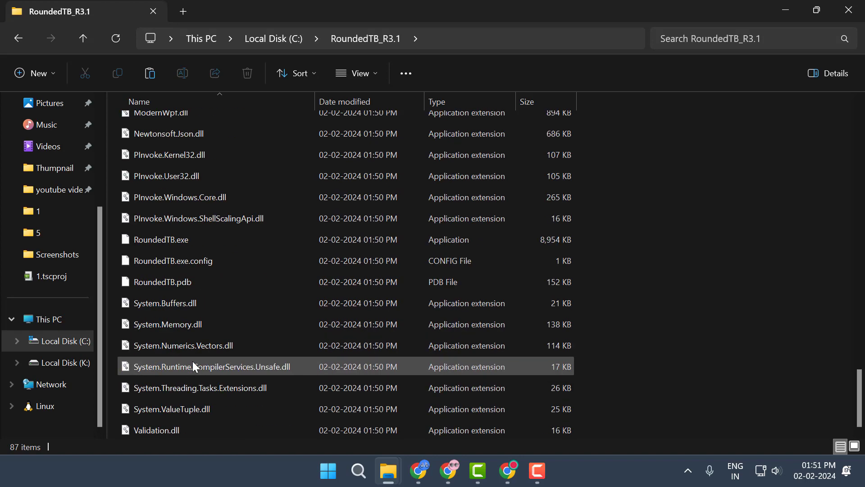
{"action": "mouse_move", "coordinate": [160, 239]}
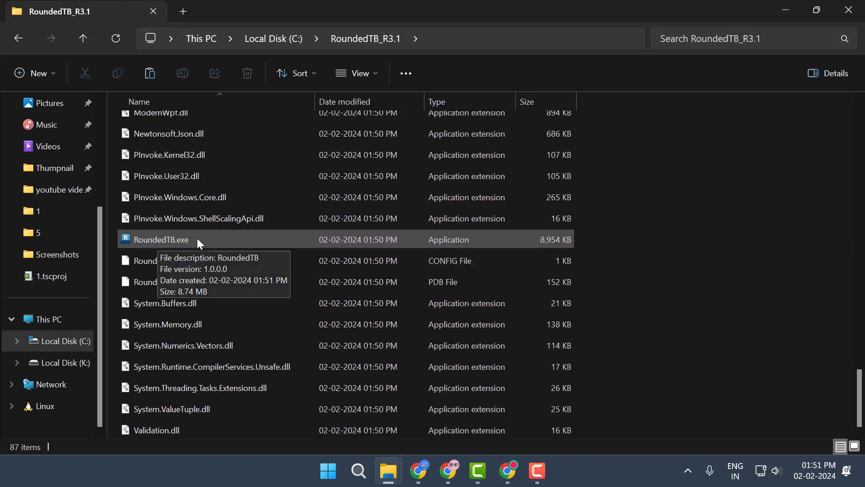
{"action": "double_click", "coordinate": [192, 241]}
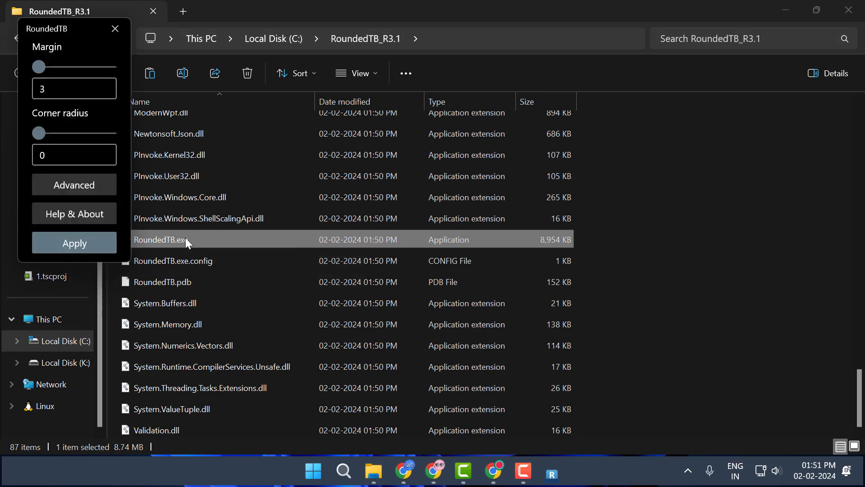
{"action": "left_click_drag", "start_coordinate": [65, 39], "coordinate": [605, 104]}
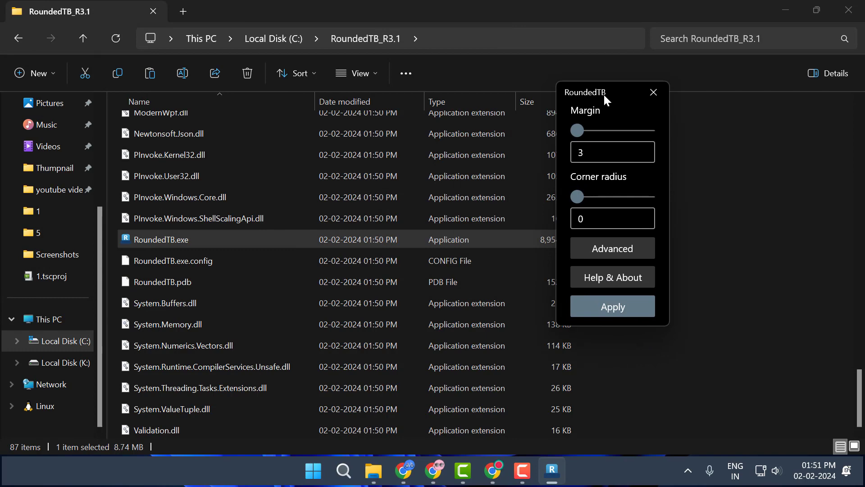
{"action": "left_click", "coordinate": [784, 11]}
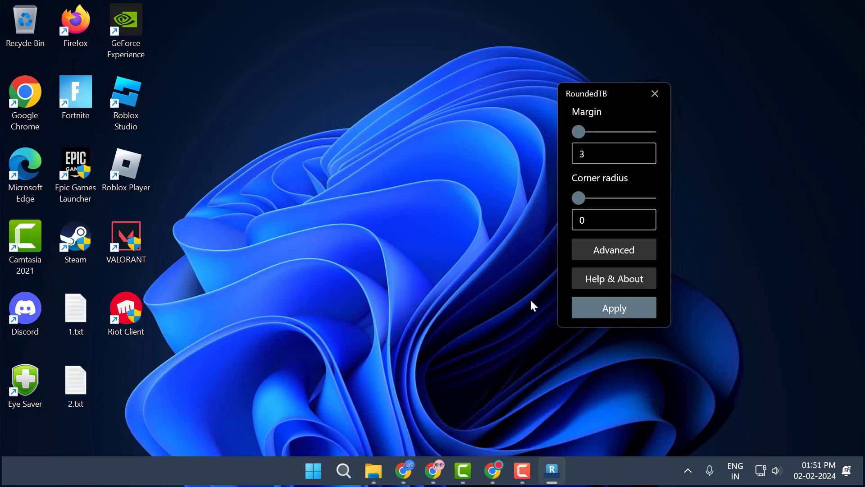
Set margin 0 and corner radius 12, then expand the Advanced options
{"action": "left_click", "coordinate": [605, 159]}
{"action": "left_click_drag", "start_coordinate": [595, 154], "coordinate": [555, 154]}
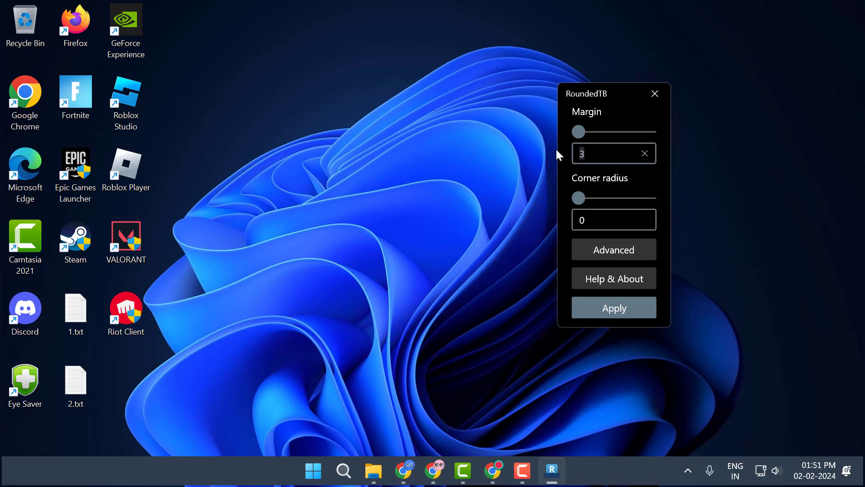
{"action": "type", "text": "0"}
{"action": "left_click", "coordinate": [589, 225]}
{"action": "left_click_drag", "start_coordinate": [592, 220], "coordinate": [548, 218]}
{"action": "type", "text": "12"}
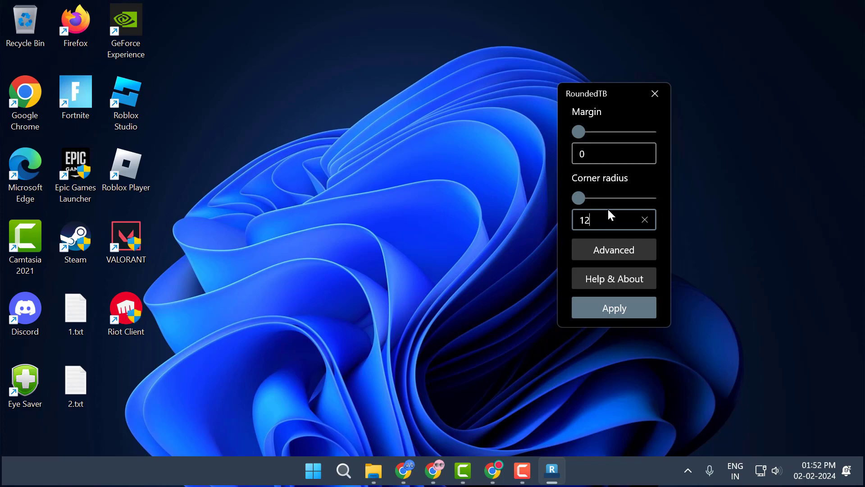
{"action": "left_click", "coordinate": [622, 256]}
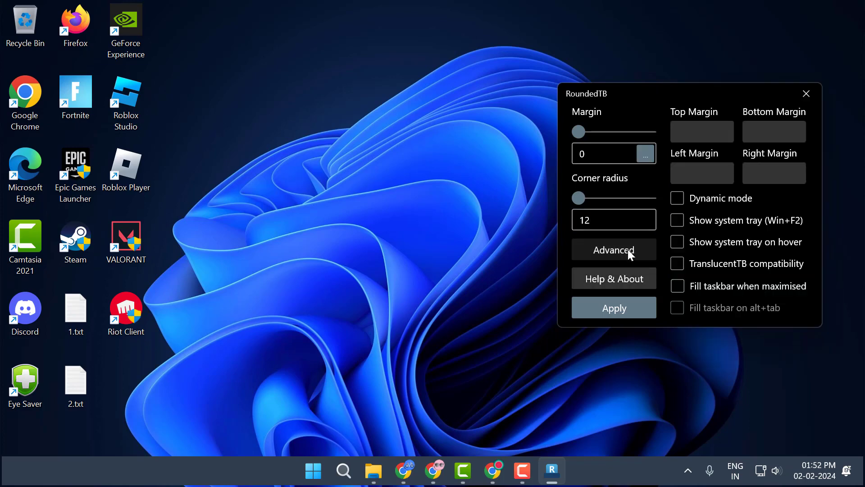
Set per-side margins: top 5, bottom 5, left and right -180
{"action": "left_click", "coordinate": [648, 155]}
{"action": "left_click", "coordinate": [679, 132]}
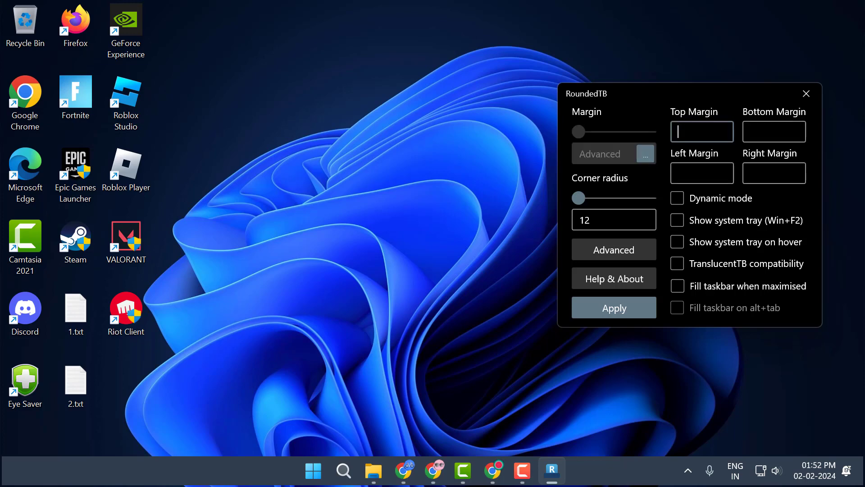
{"action": "type", "text": "5"}
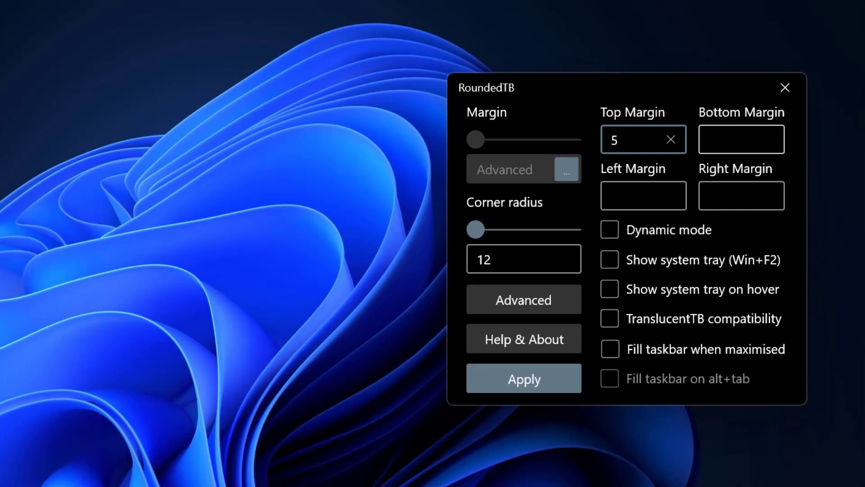
{"action": "left_click", "coordinate": [774, 132]}
{"action": "type", "text": "5"}
{"action": "key", "text": "Tab"}
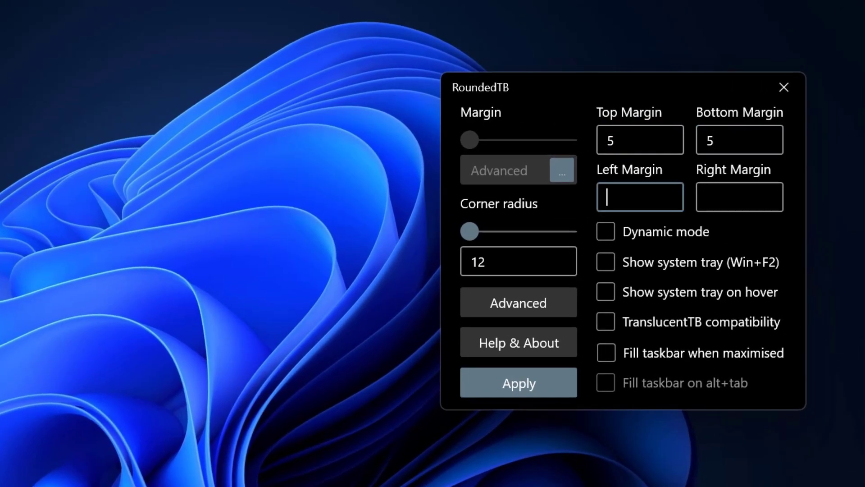
{"action": "type", "text": "5"}
{"action": "type", "text": "-"}
{"action": "type", "text": "1"}
{"action": "type", "text": "80"}
{"action": "key", "text": "Tab"}
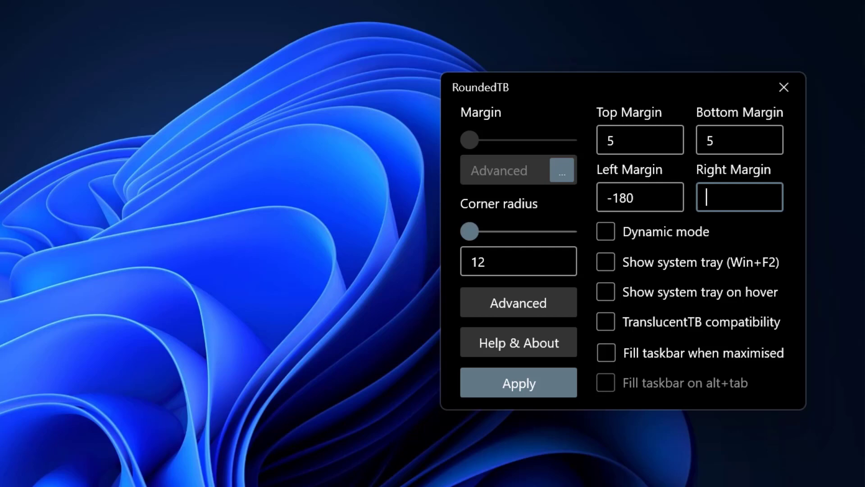
{"action": "type", "text": "-"}
{"action": "type", "text": "180"}
Enable dynamic mode, show system tray on hover only, and fill taskbar when maximised
{"action": "left_click", "coordinate": [604, 233]}
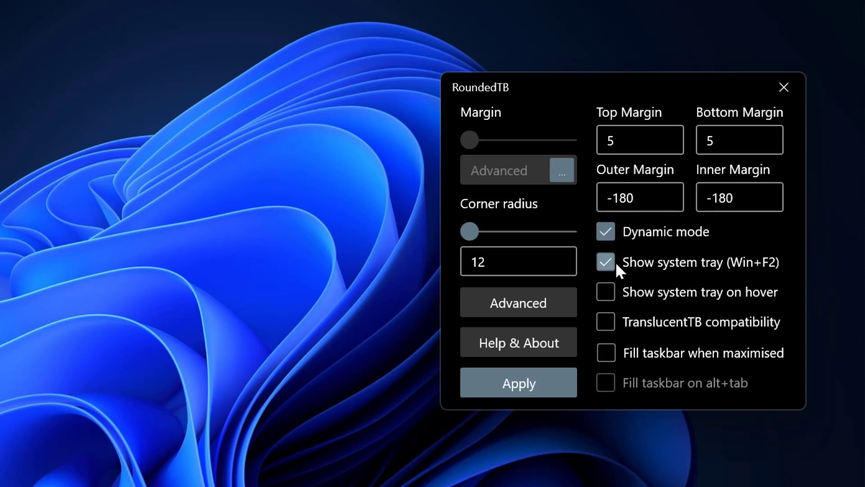
{"action": "left_click", "coordinate": [600, 261]}
{"action": "left_click", "coordinate": [609, 292]}
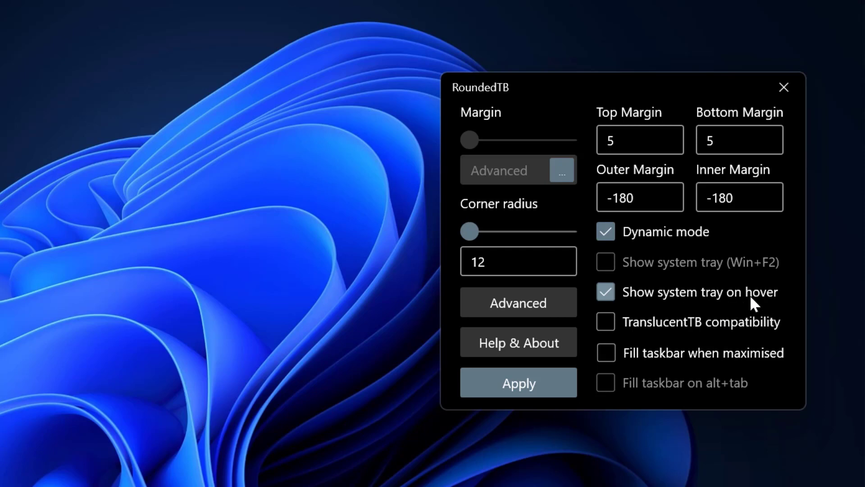
{"action": "left_click", "coordinate": [606, 356]}
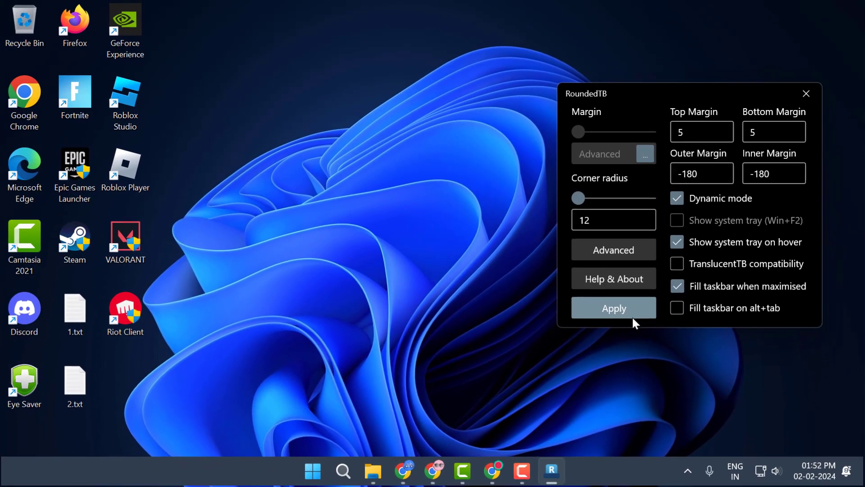
Apply the floating rounded taskbar and close the RoundedTB window
{"action": "left_click", "coordinate": [616, 312]}
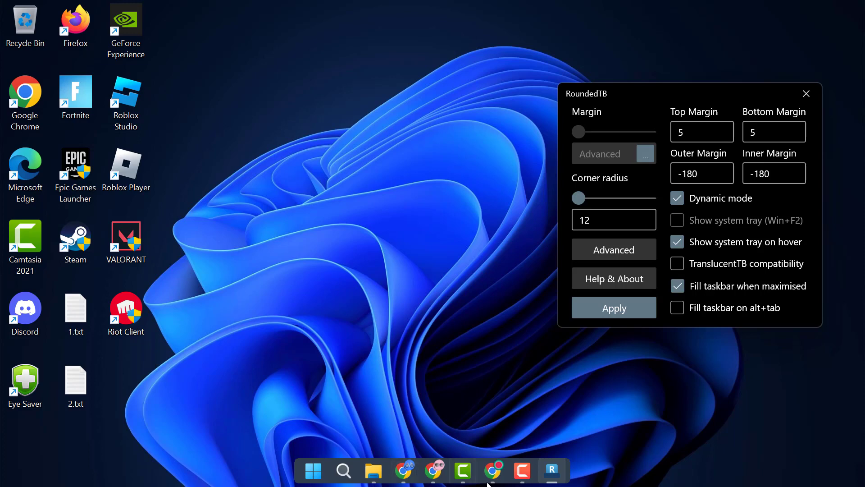
{"action": "left_click", "coordinate": [802, 100]}
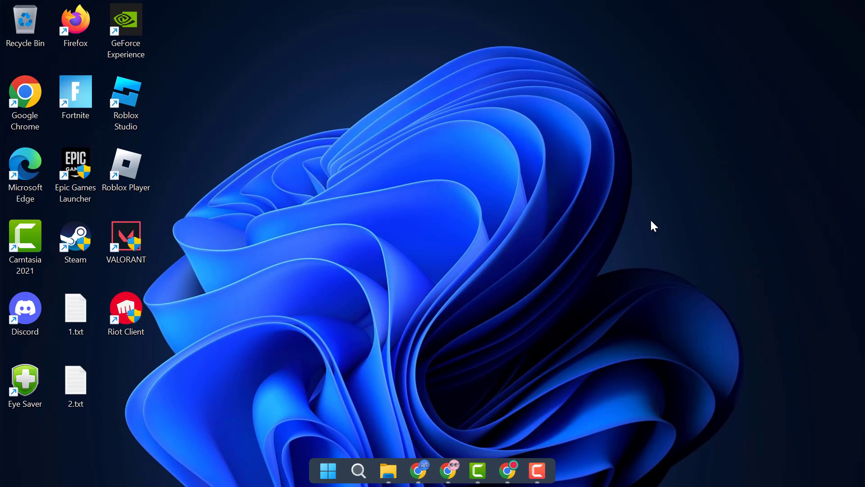
{"action": "mouse_move", "coordinate": [688, 471]}
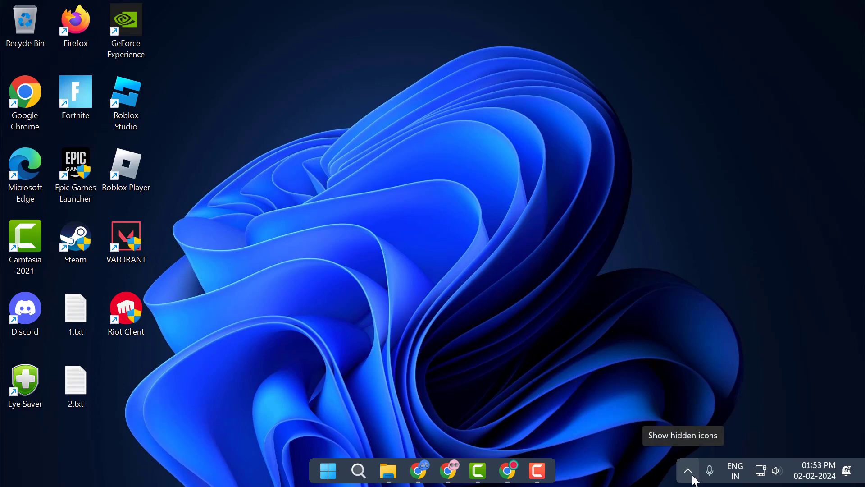
From the hidden tray icons, set RoundedTB to run at startup
{"action": "left_click", "coordinate": [688, 473]}
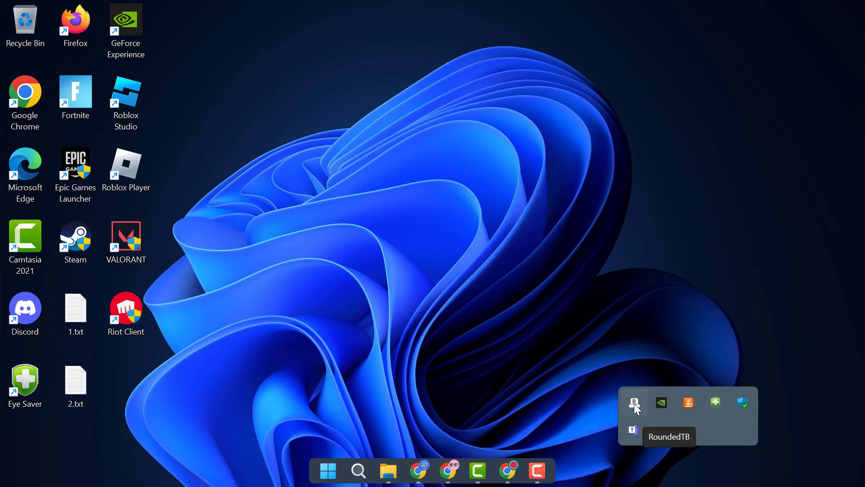
{"action": "right_click", "coordinate": [635, 402]}
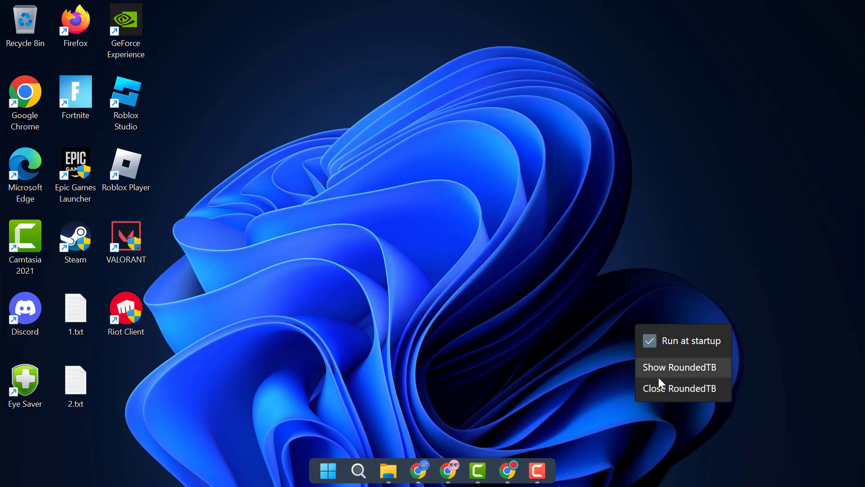
{"action": "left_click", "coordinate": [567, 286]}
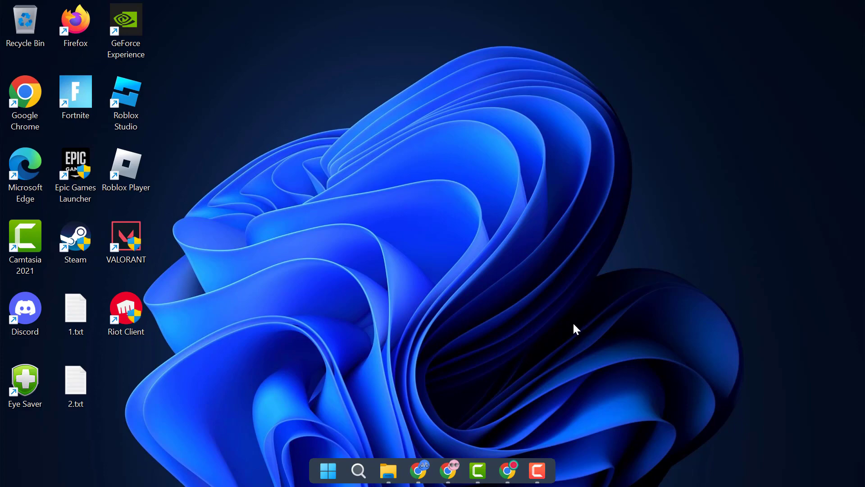
From the desktop, reach the Personalisation Colours settings page
{"action": "right_click", "coordinate": [534, 210]}
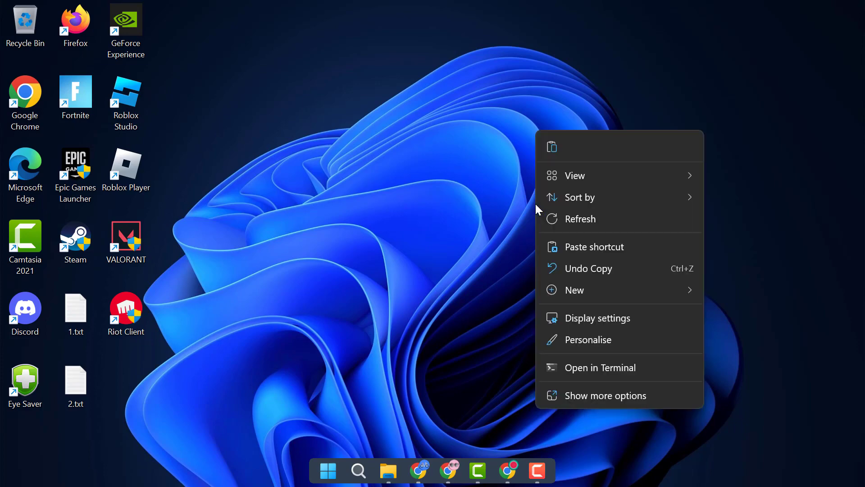
{"action": "left_click", "coordinate": [586, 344]}
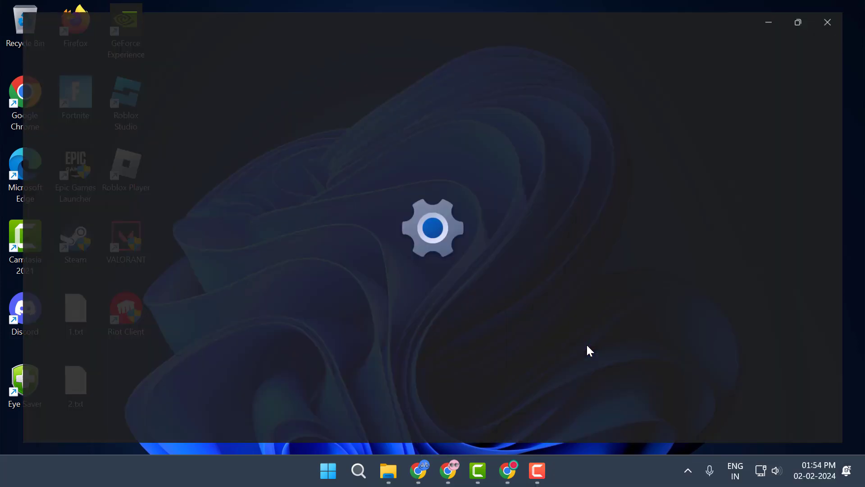
{"action": "left_click", "coordinate": [361, 318]}
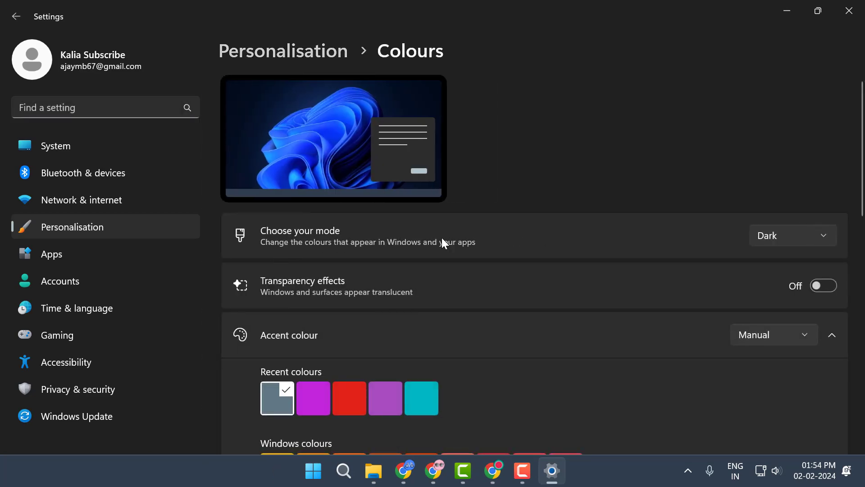
Set colour mode to Custom with Light default Windows mode (apps stay Dark), then close Settings
{"action": "left_click", "coordinate": [787, 237]}
{"action": "left_click", "coordinate": [787, 264]}
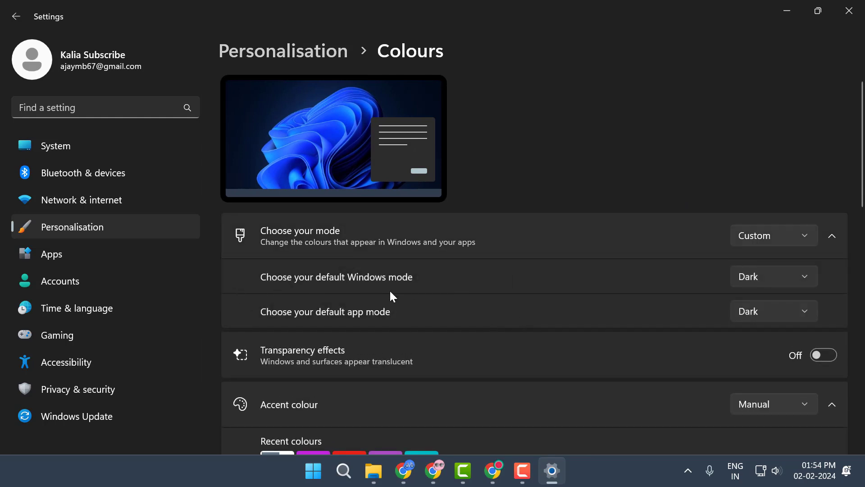
{"action": "left_click", "coordinate": [769, 281]}
{"action": "left_click", "coordinate": [772, 253]}
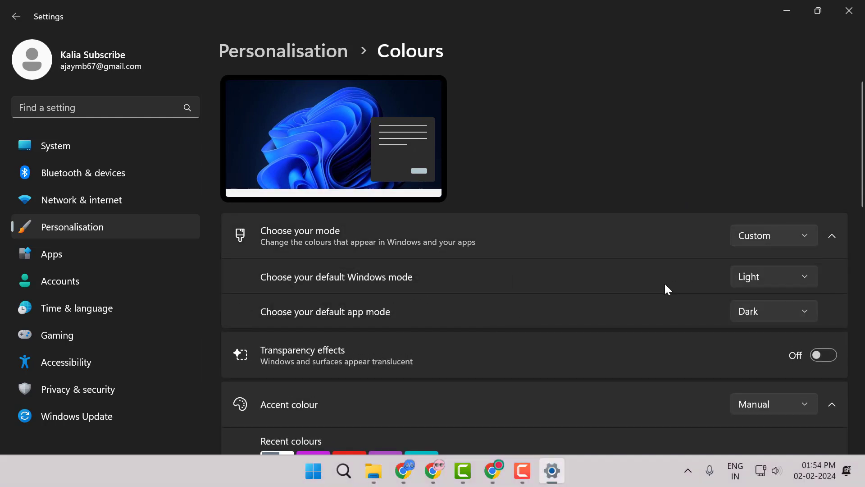
{"action": "left_click", "coordinate": [849, 11]}
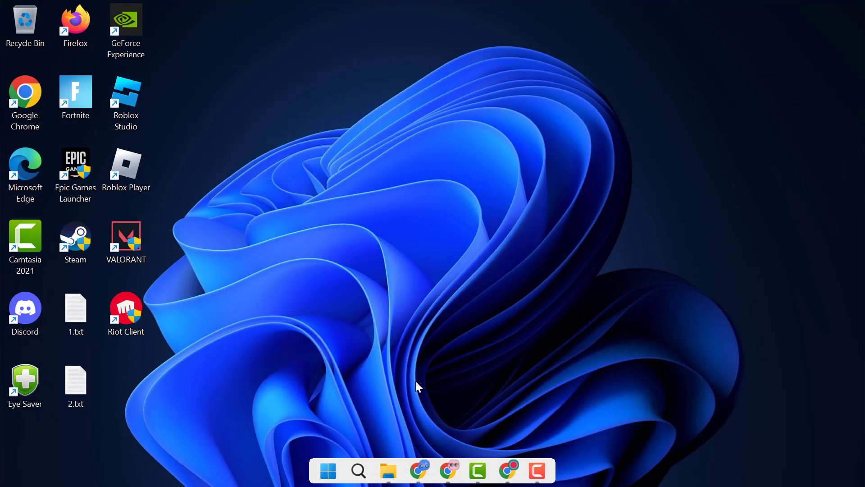